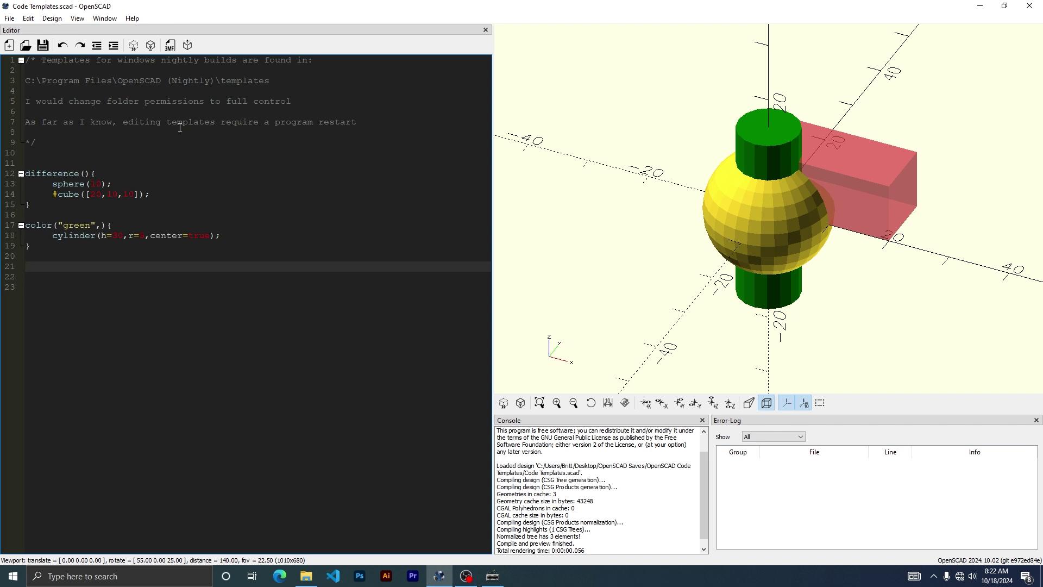
Step: Locate the code behind the sphere, the green color block and the highlighted cube from the 3D view
right_click(721, 191)
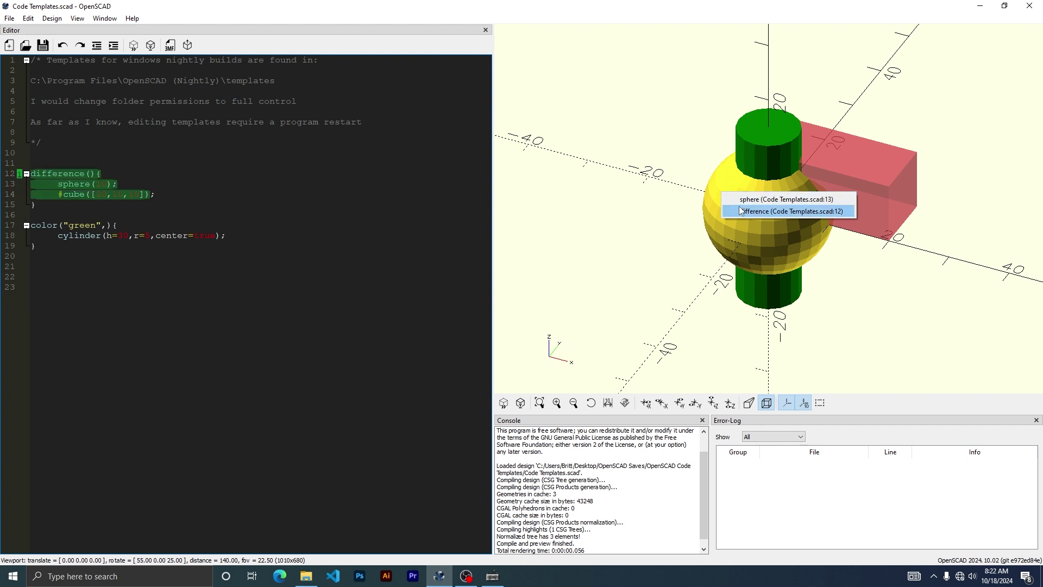
click(746, 199)
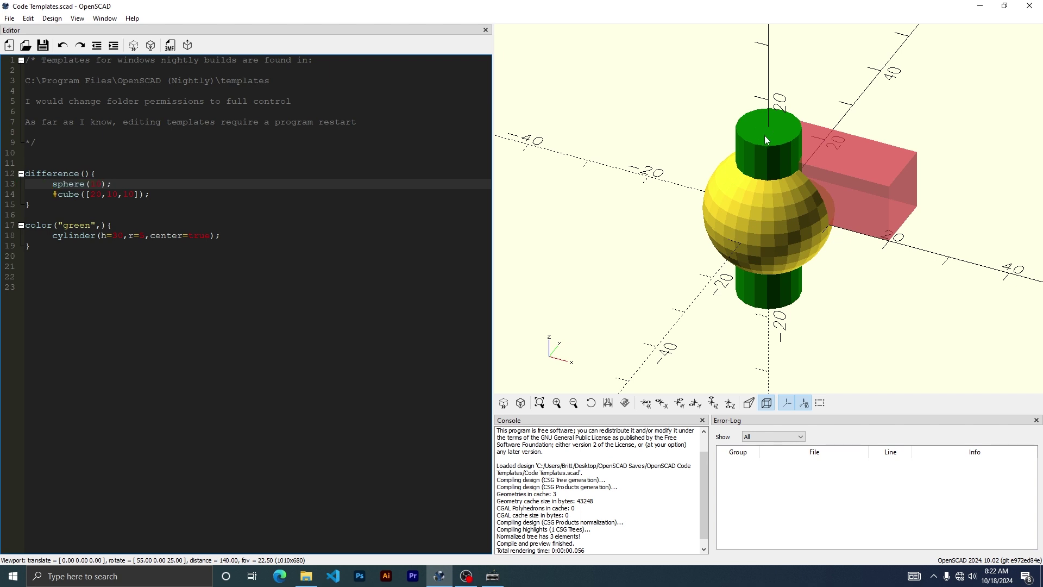
right_click(751, 155)
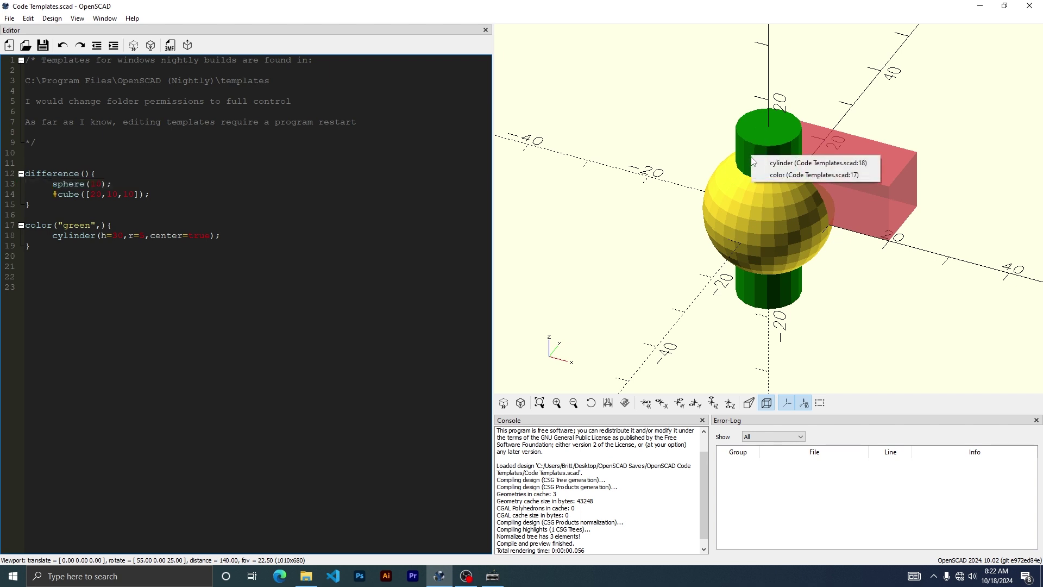
click(772, 175)
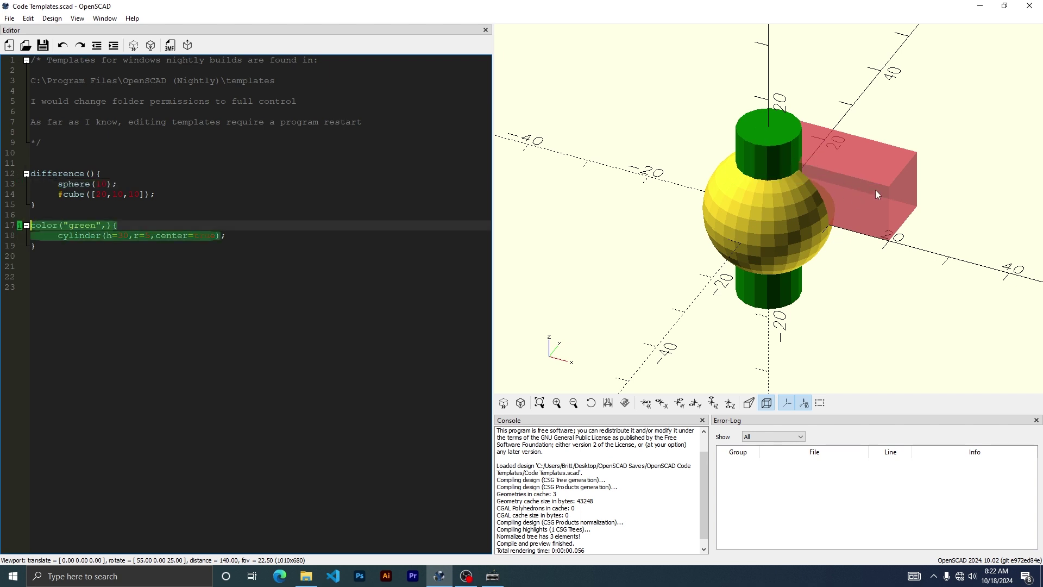
right_click(877, 194)
click(902, 198)
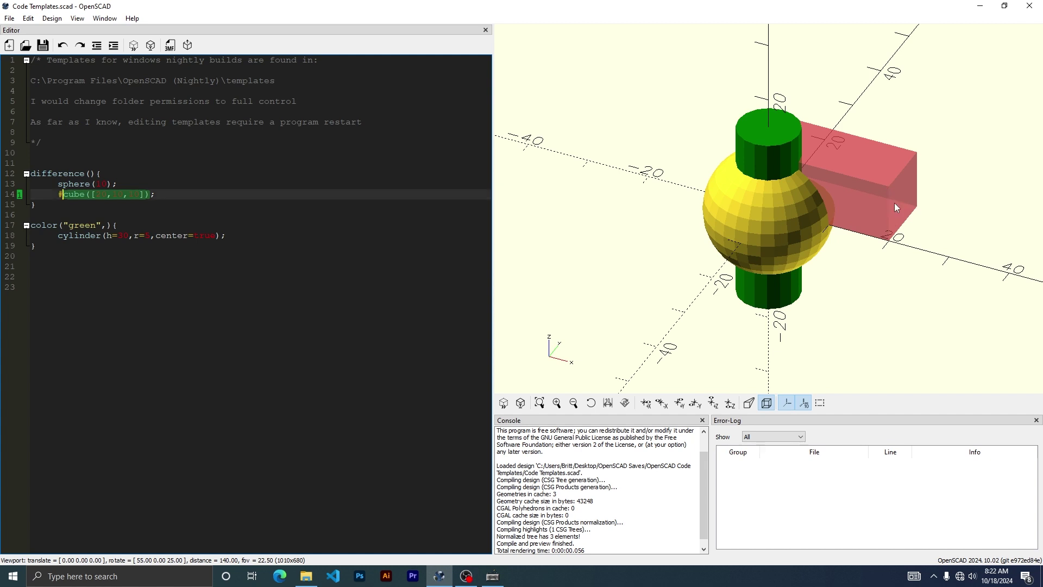
click(151, 279)
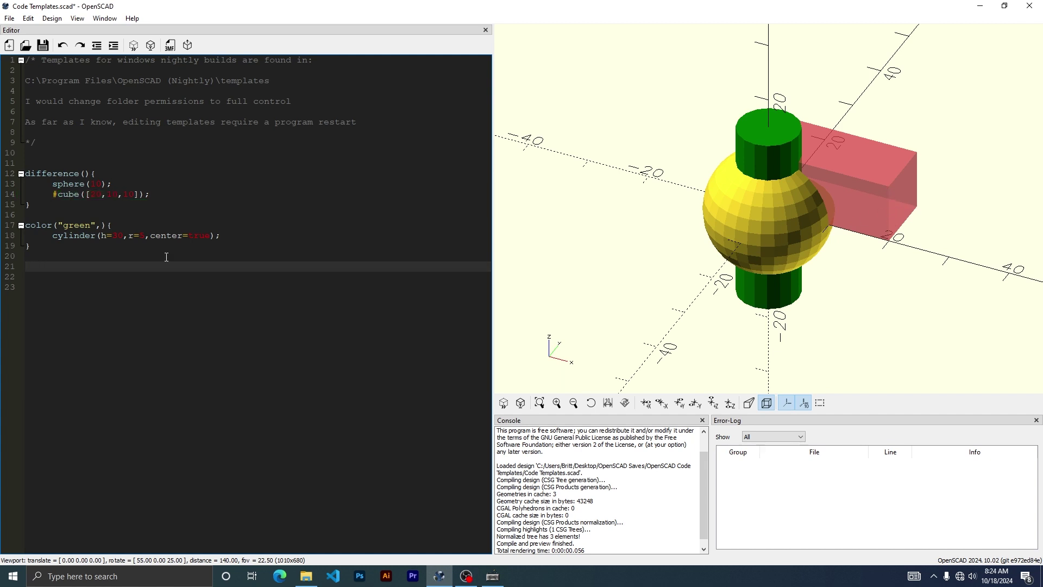
Step: Insert the Custom - translate template on empty line 21 of the code
right_click(27, 265)
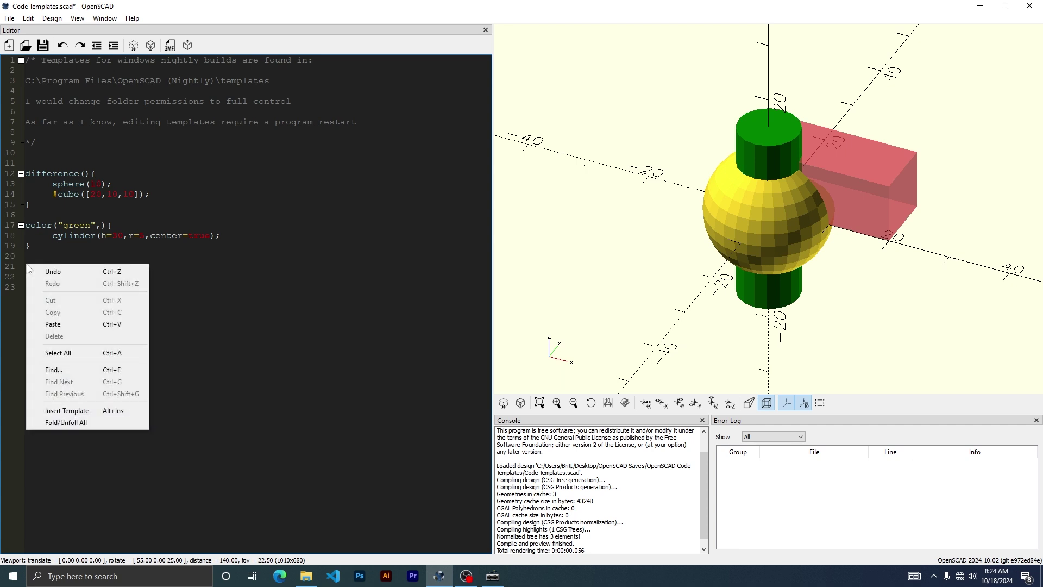
click(66, 411)
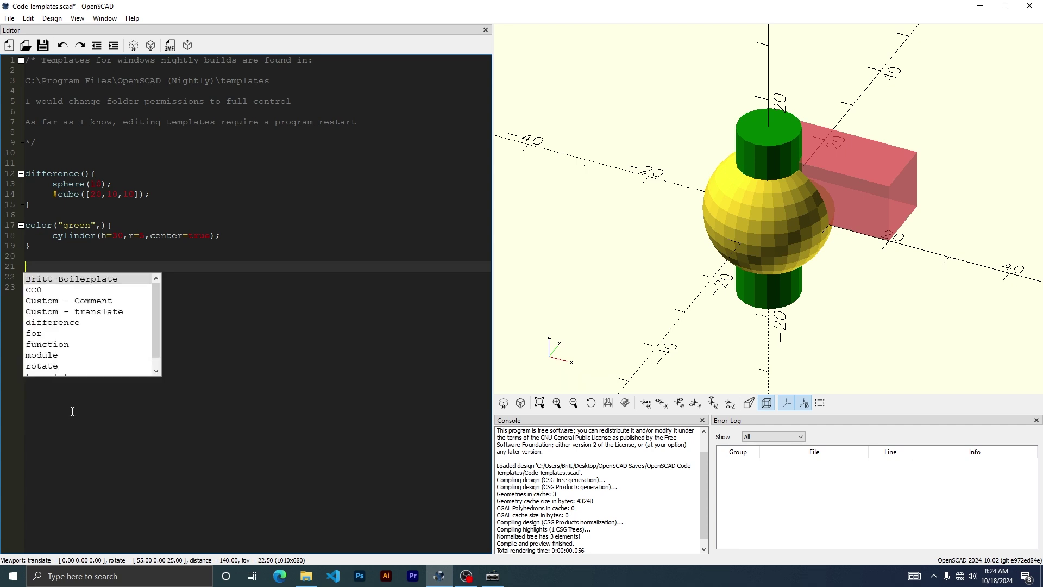
double_click(94, 317)
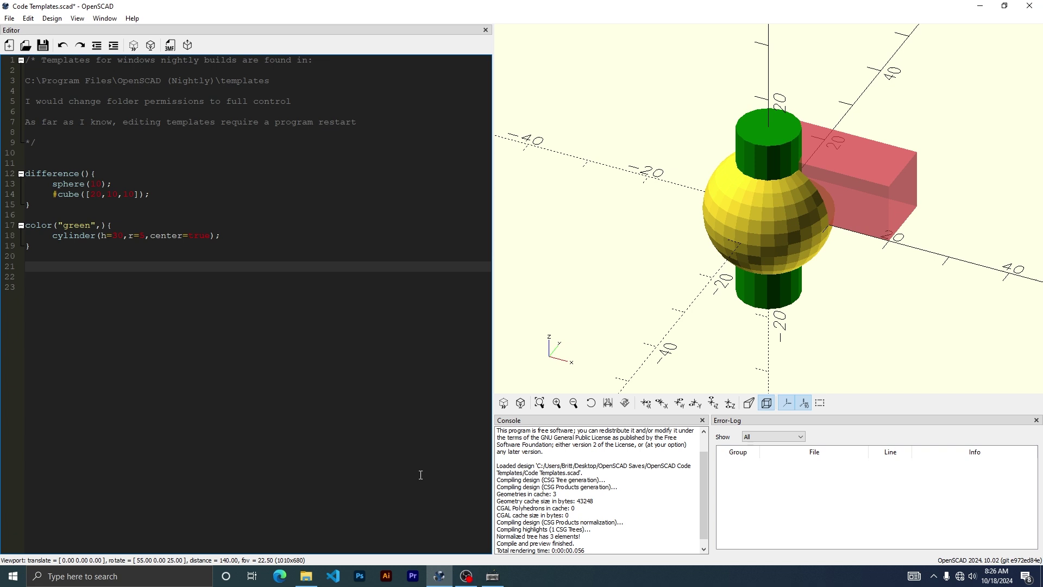
Step: Switch to Clavier+ and add a text-writing shortcut on Ctrl Left + T that distinguishes left and right special keys
click(492, 576)
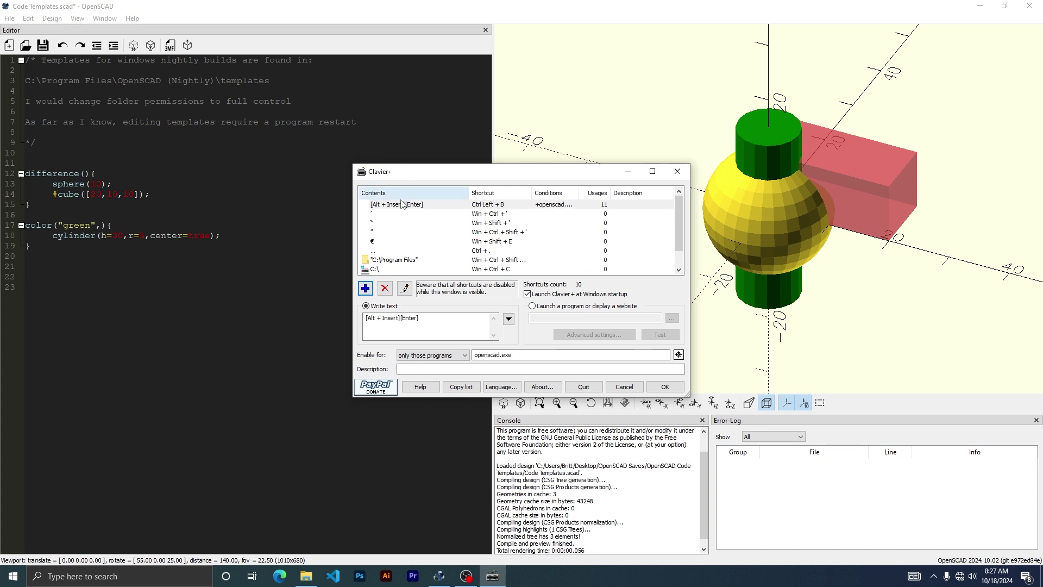
click(366, 289)
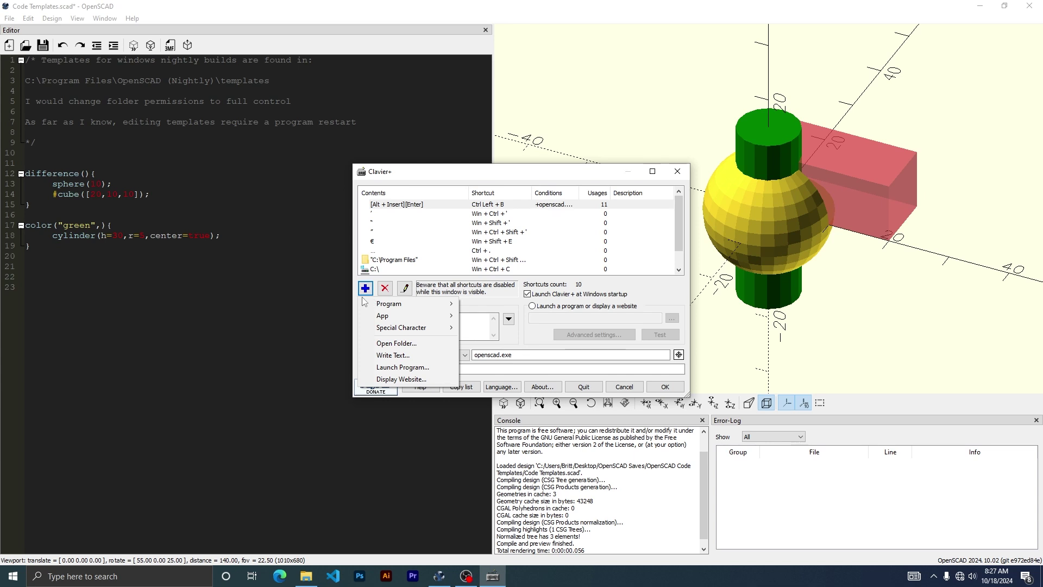
click(394, 356)
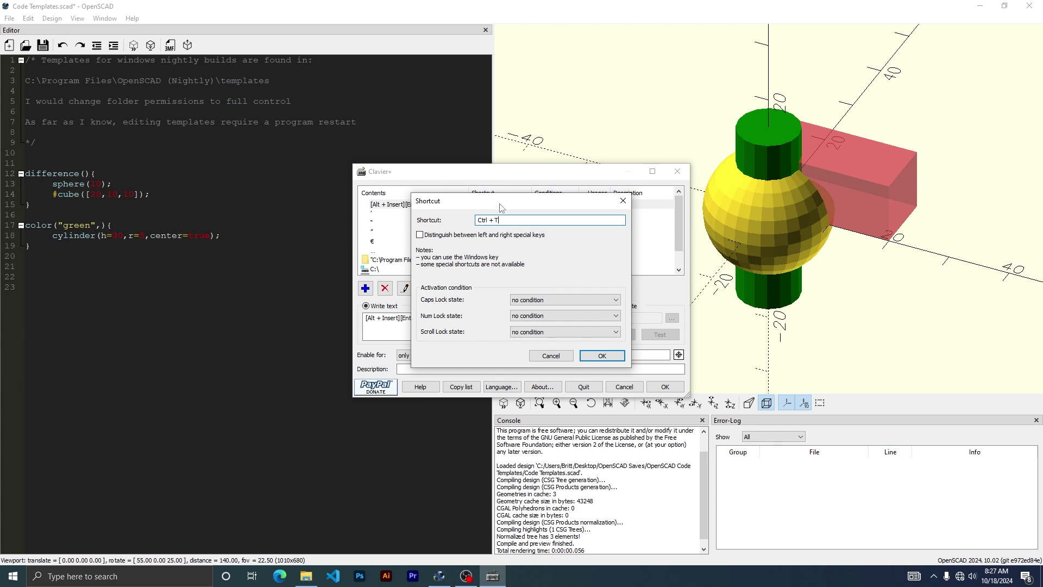
click(420, 236)
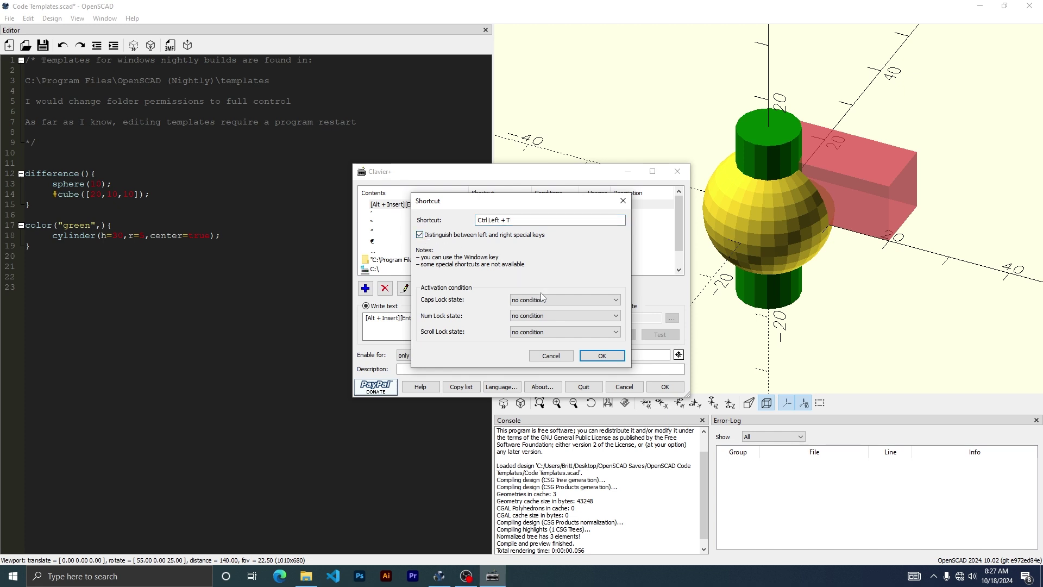
click(601, 356)
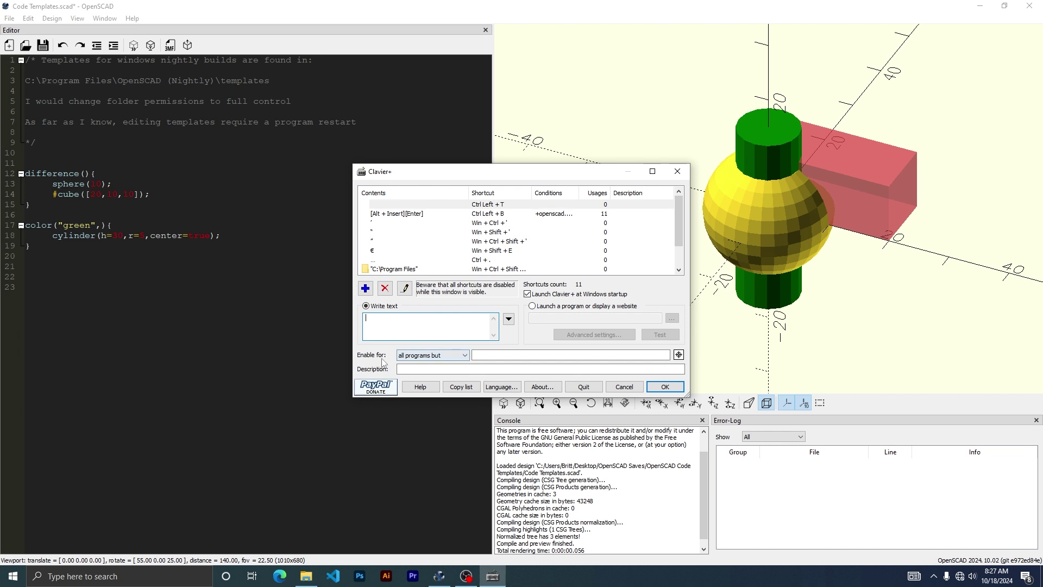
Step: Enable the new Ctrl Left + T shortcut only for the openscad.exe program
click(436, 356)
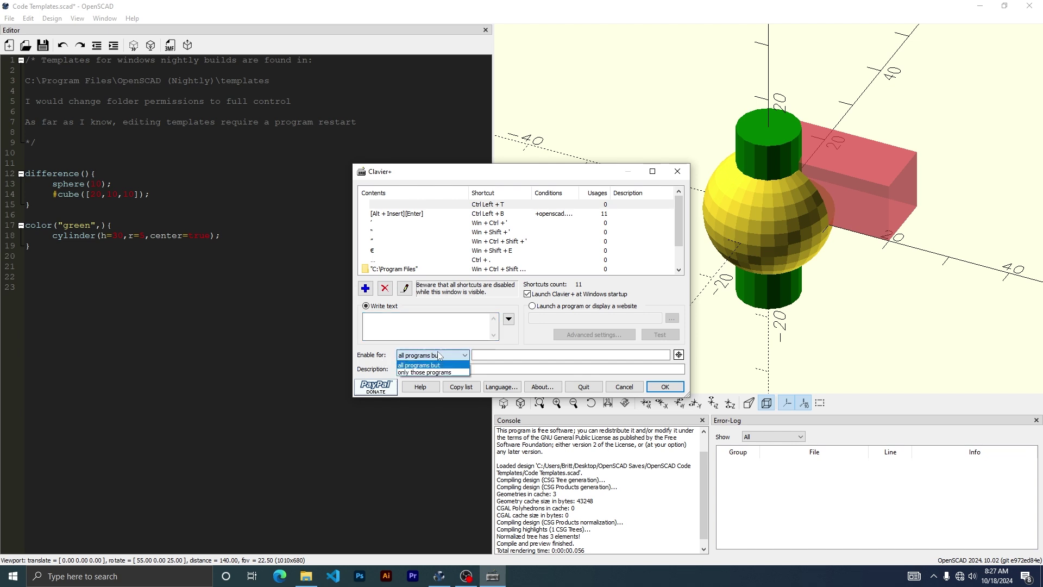
click(426, 372)
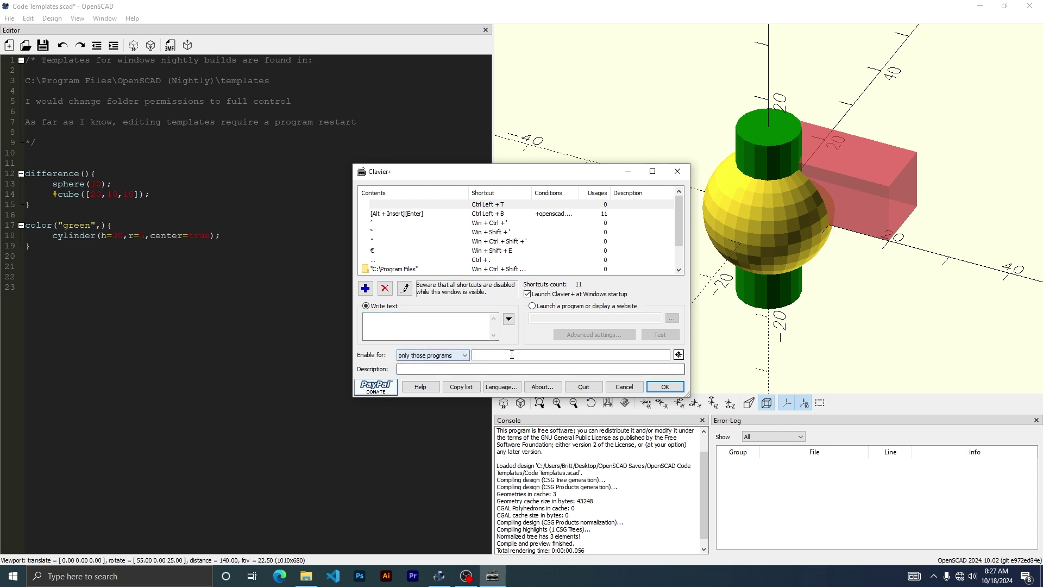
click(679, 355)
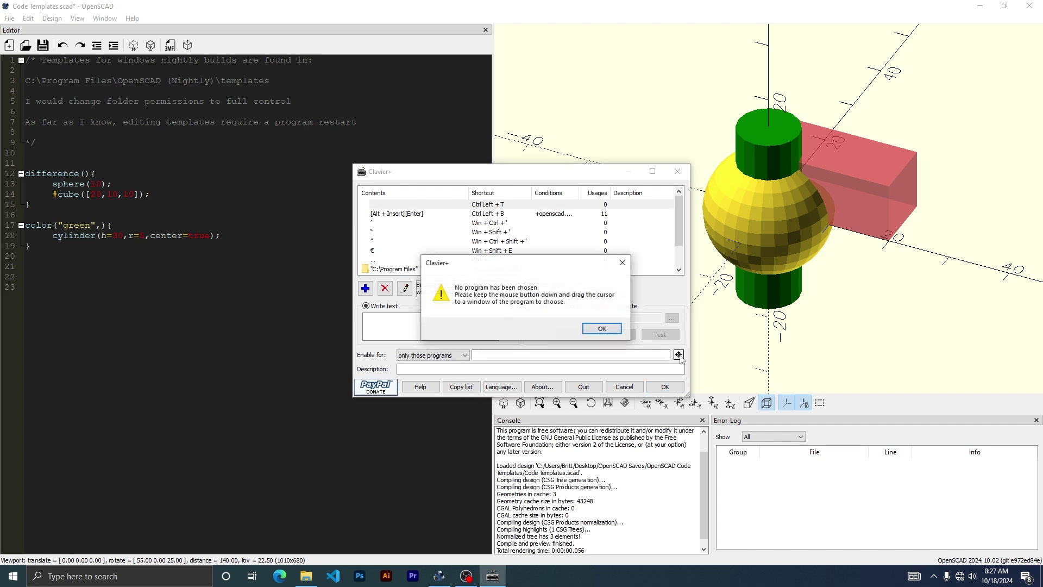
click(614, 332)
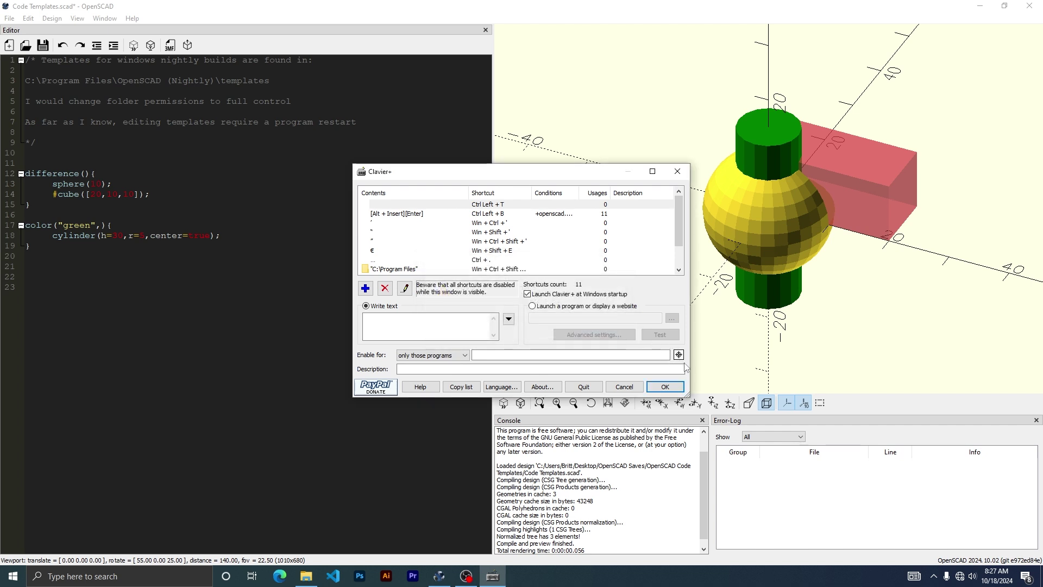
drag(679, 352, 554, 13)
Step: Look up the Insert Template keystroke in OpenSCAD and make the Clavier+ shortcut simulate Alt + Insert
click(371, 327)
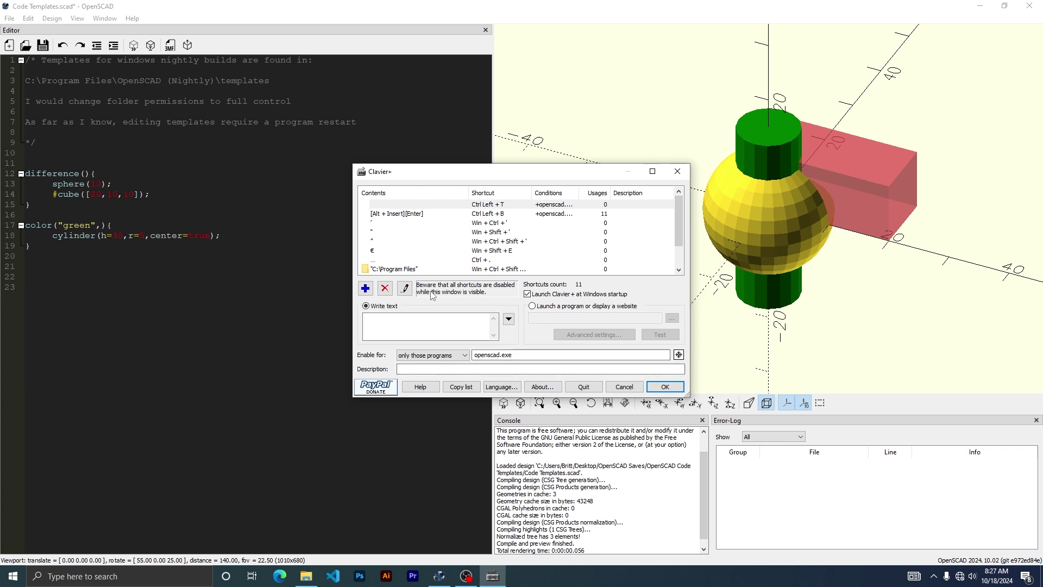
click(395, 319)
click(29, 264)
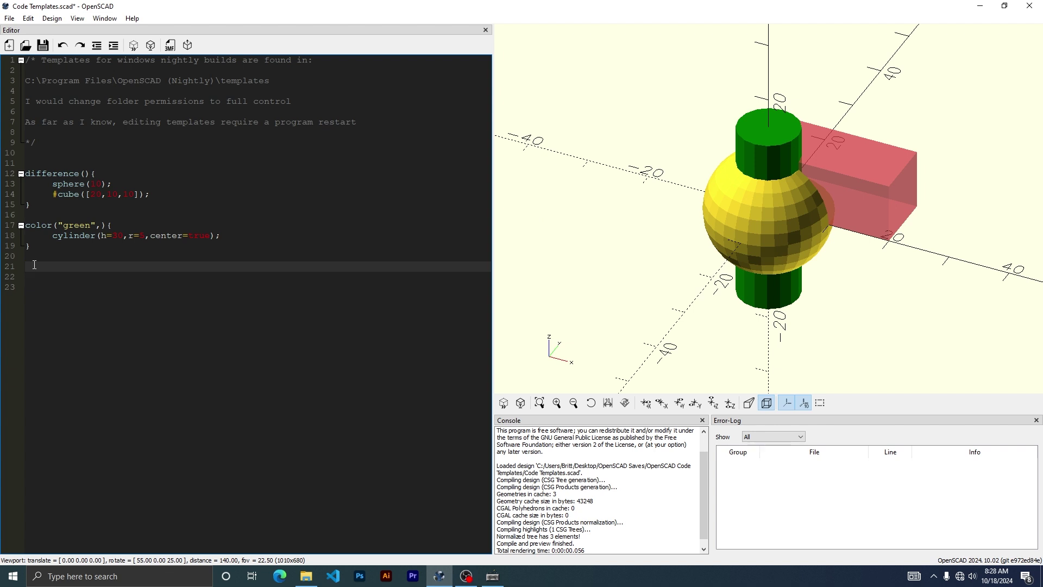
right_click(33, 263)
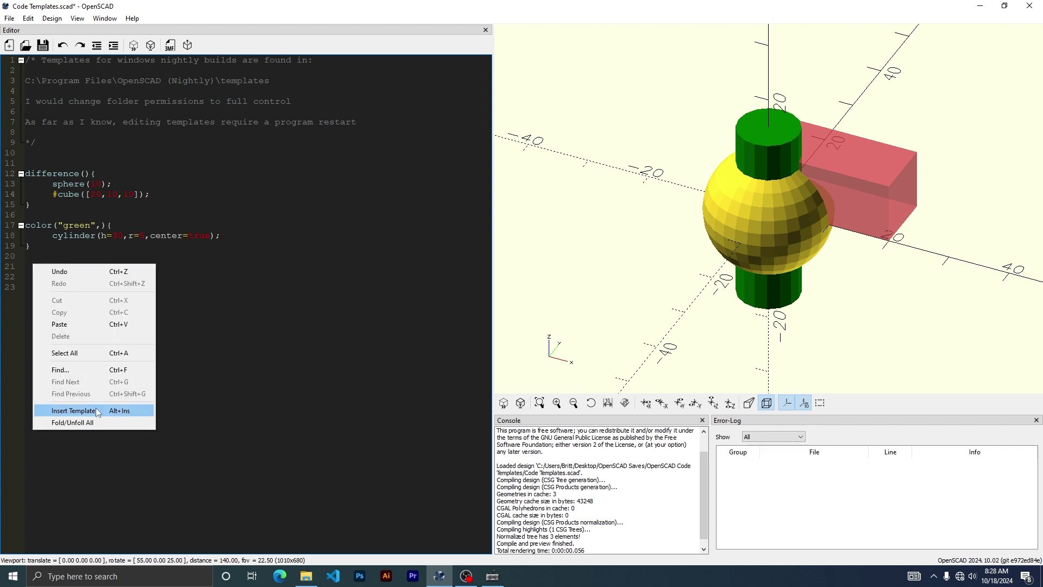
click(24, 260)
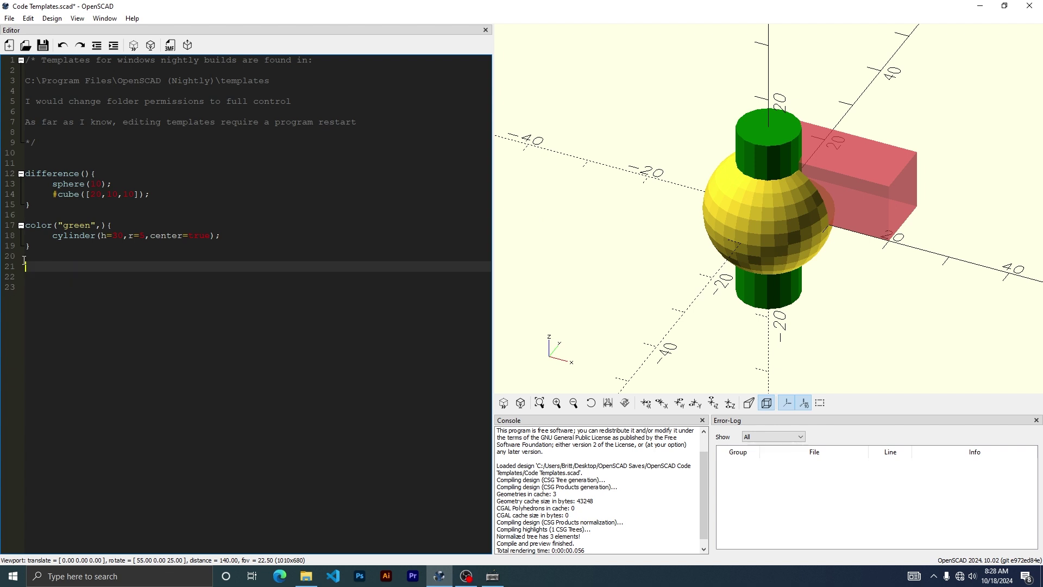
click(492, 575)
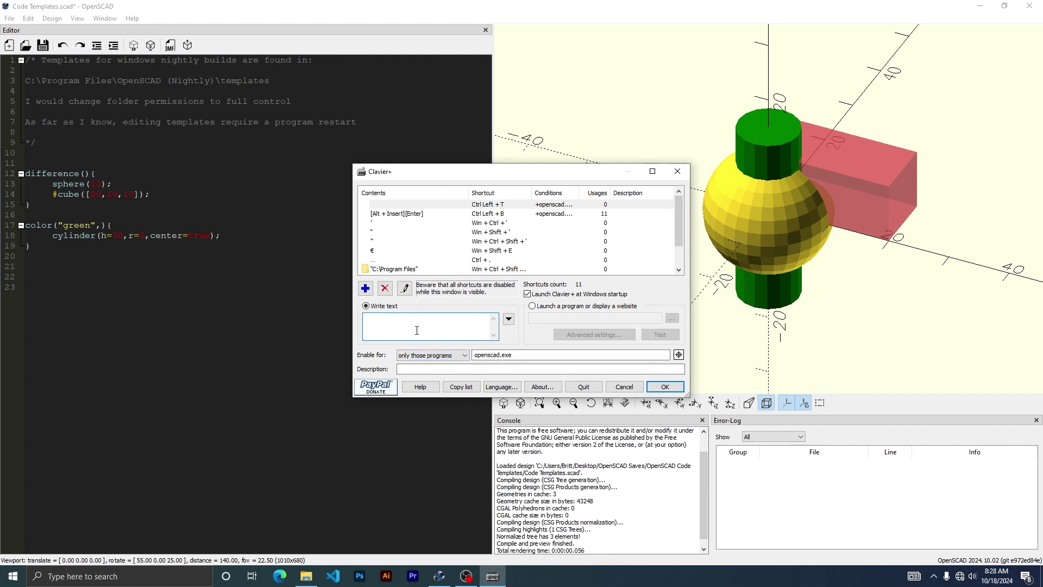
click(508, 319)
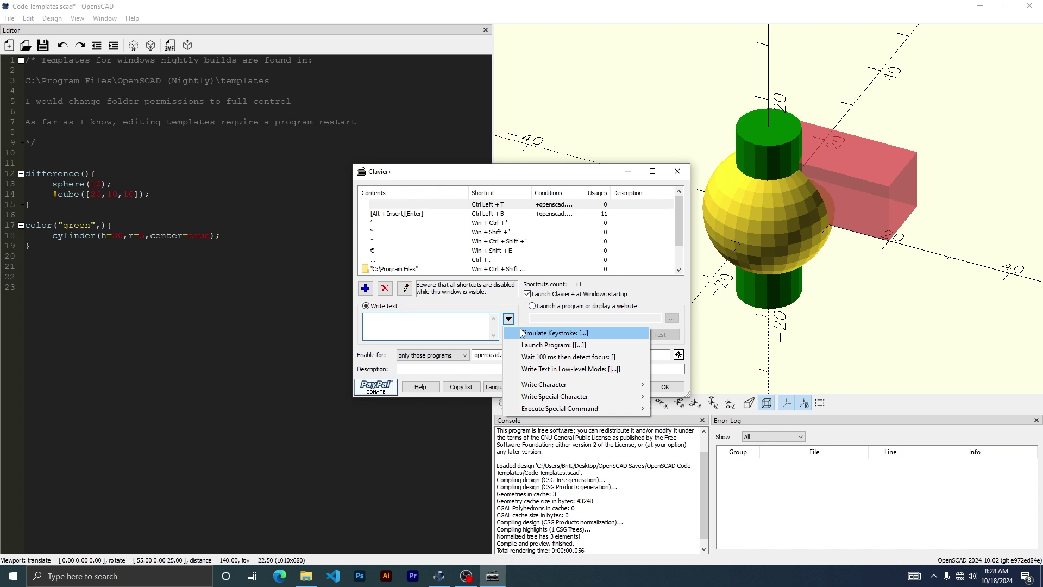
click(521, 333)
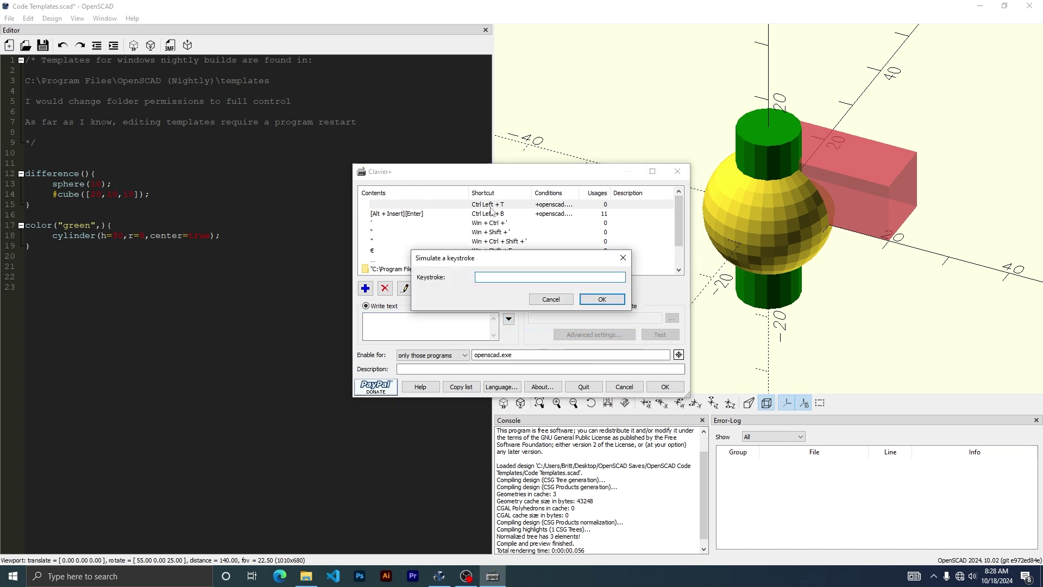
key(alt+Insert)
click(600, 300)
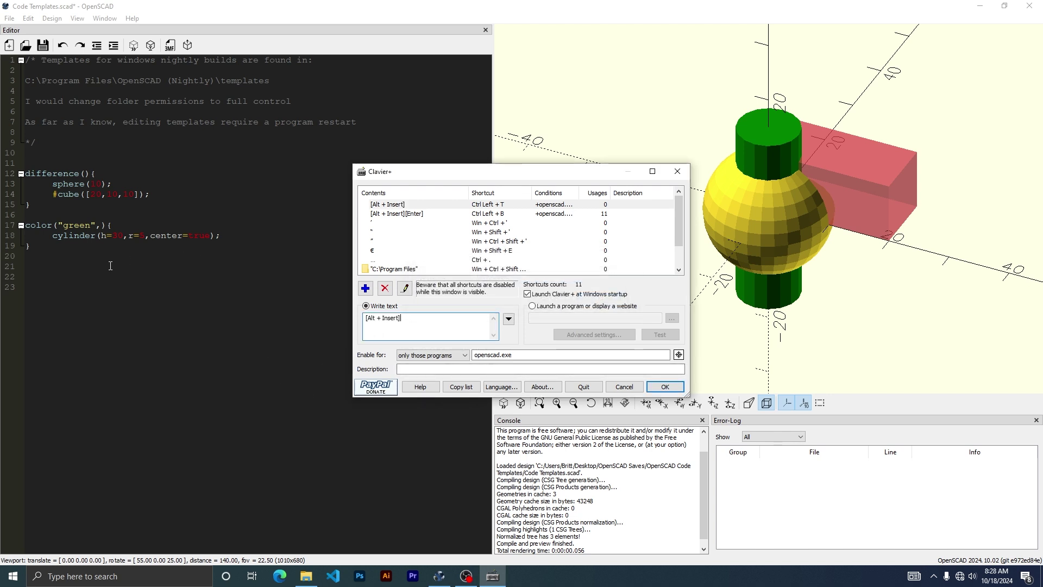
Step: Review the template list order in OpenSCAD and add a simulated Down keystroke to the Clavier+ shortcut
click(32, 278)
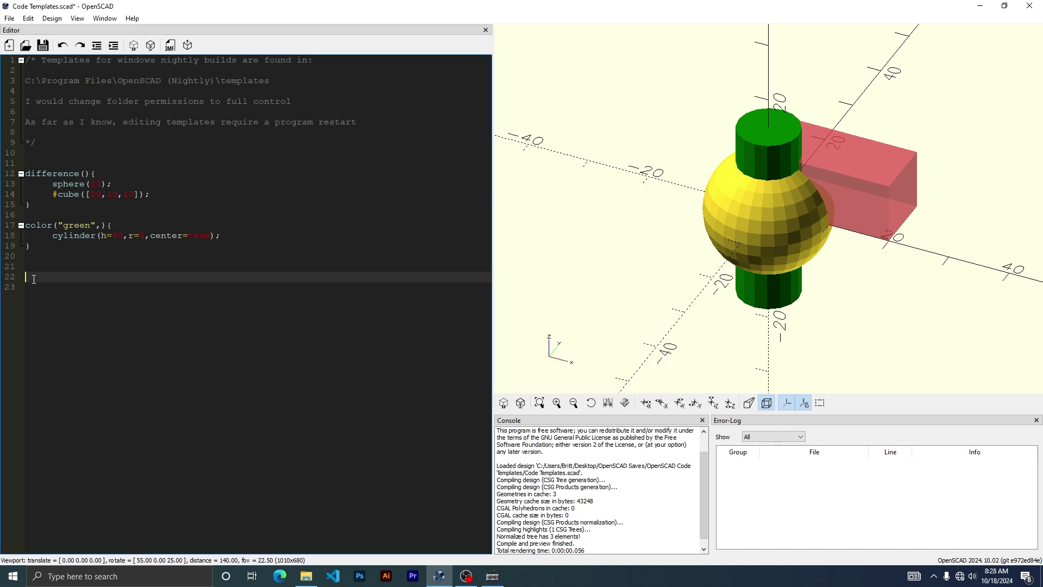
right_click(34, 279)
click(99, 425)
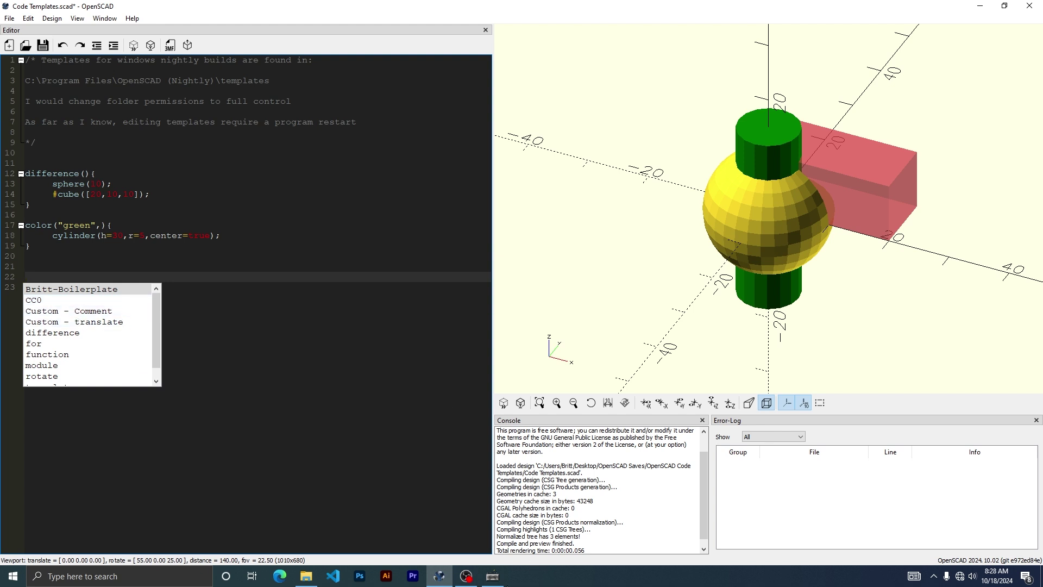
click(492, 576)
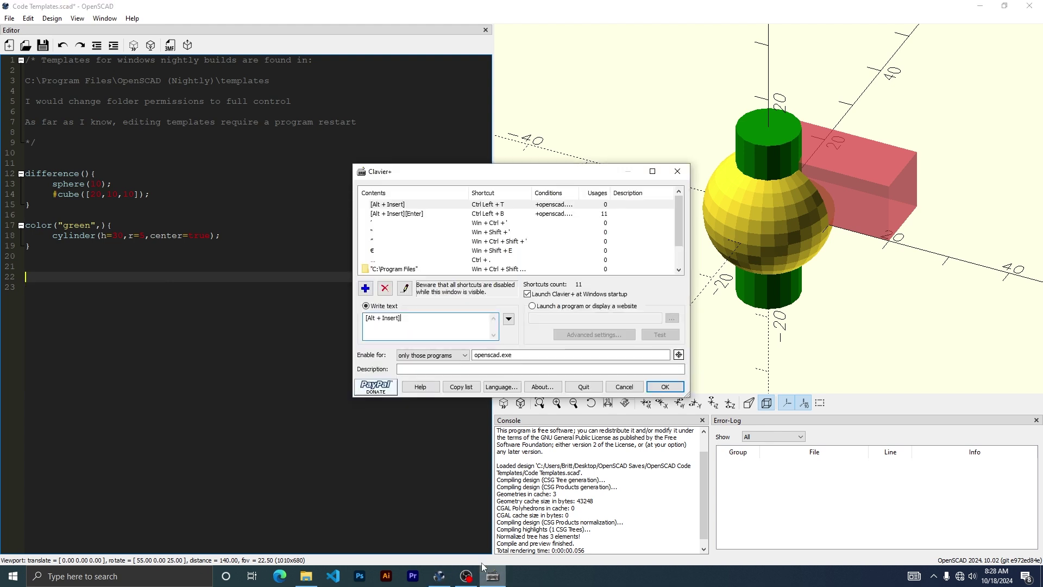
click(509, 320)
click(527, 335)
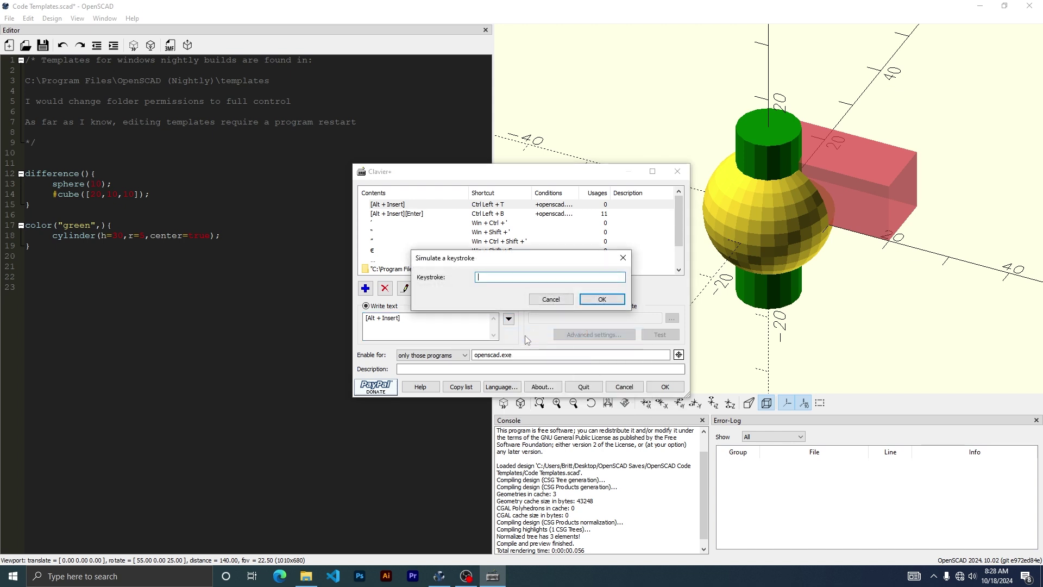
key(Down)
click(605, 300)
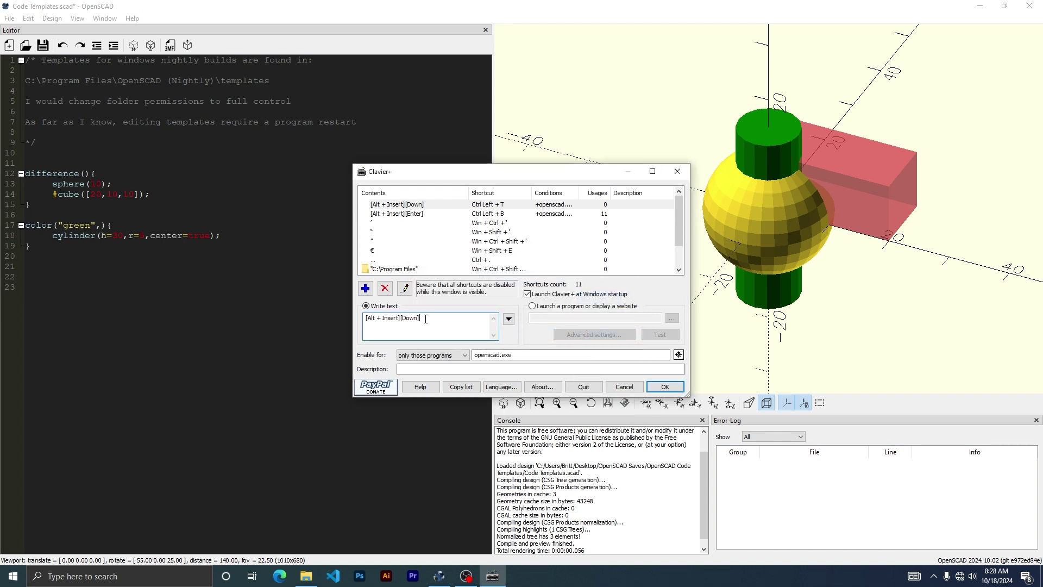
Step: Append two more [Down] keystrokes to the Ctrl Left + T shortcut's text
drag(422, 320, 403, 320)
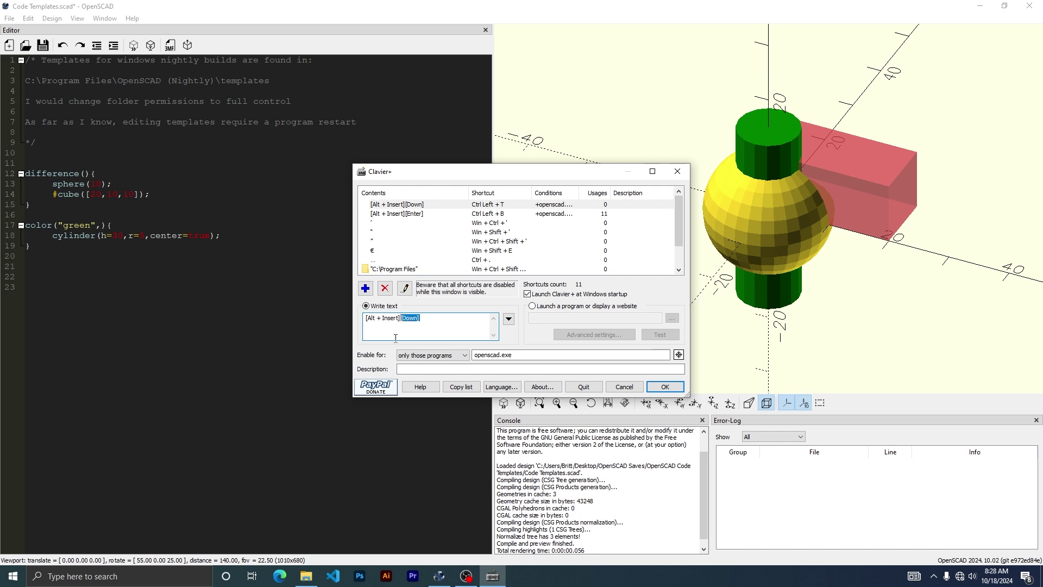
click(426, 318)
text([Down])
text([Down])
Step: Switch to OpenSCAD and check the position of Custom - translate in the template list at line 21
click(6, 287)
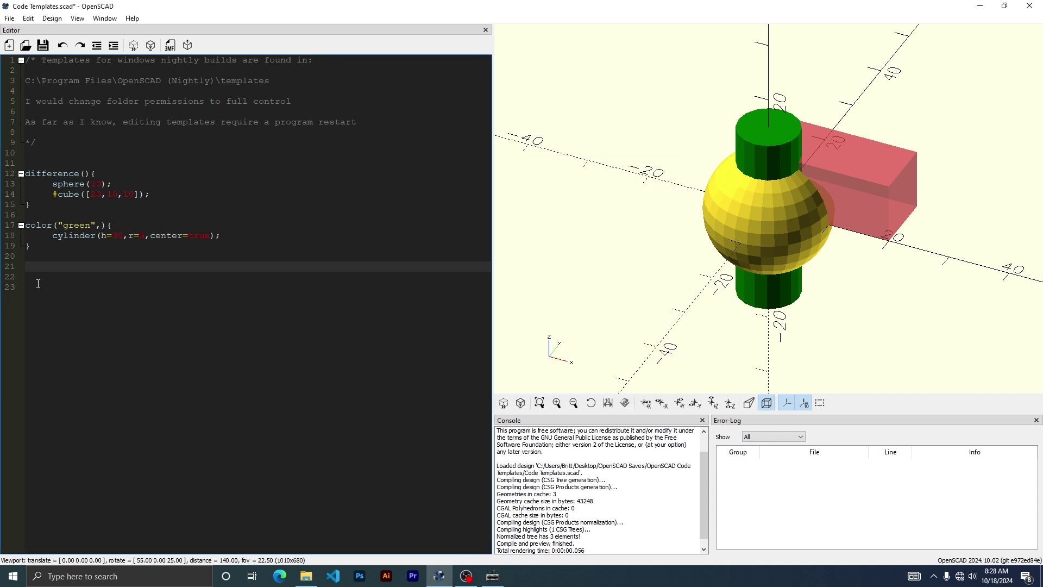
key(ctrl+space)
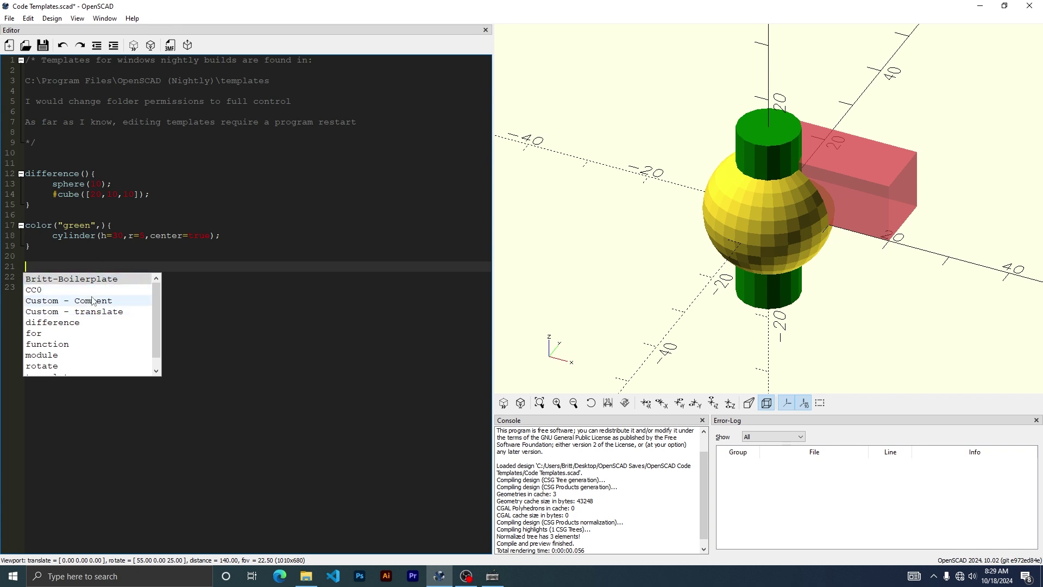
click(58, 265)
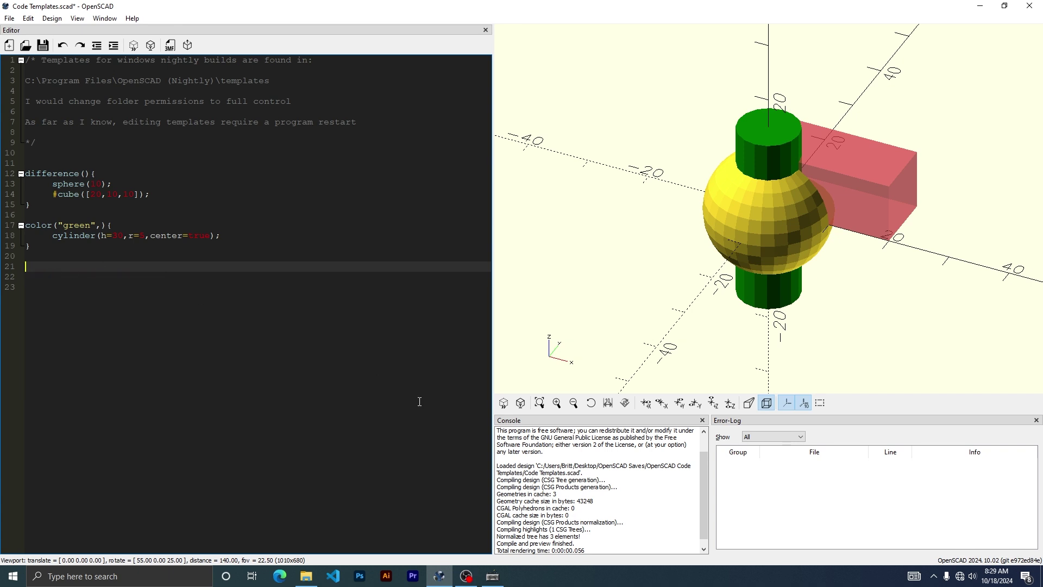
Step: Switch to Clavier+, append a simulated Enter keystroke to the Ctrl Left + T shortcut's text, and apply the changes
click(500, 577)
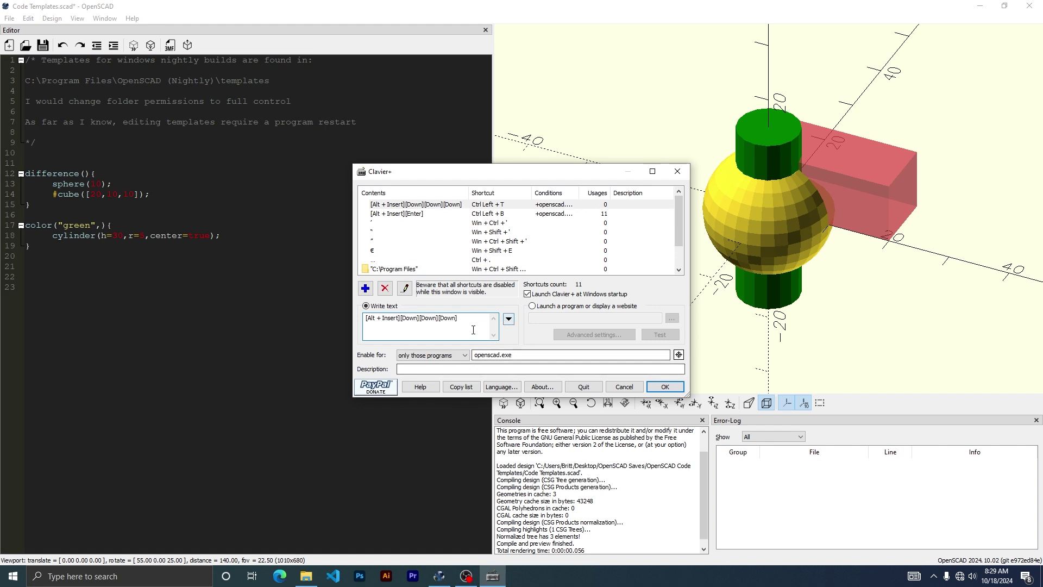
click(508, 321)
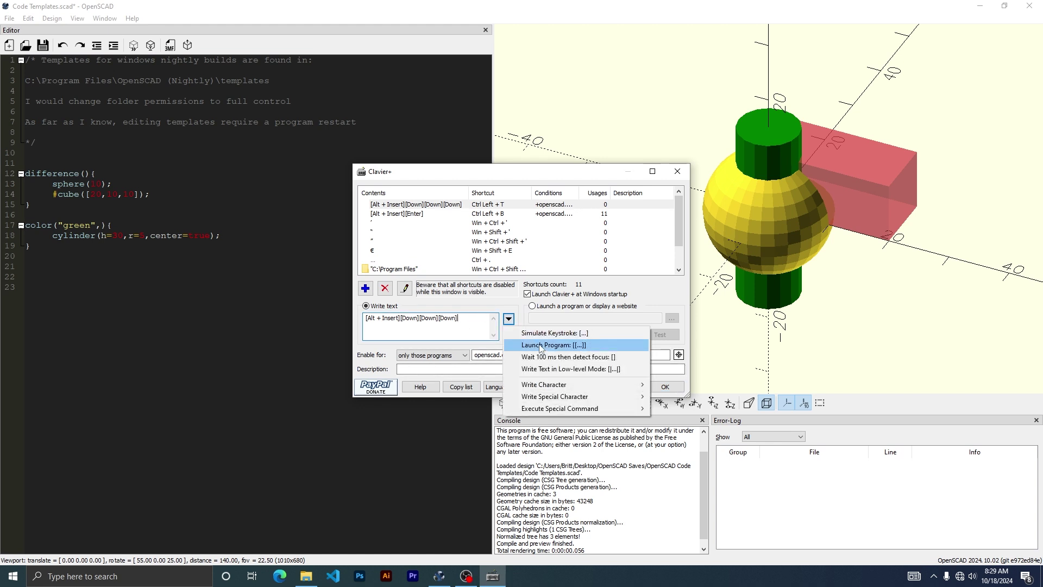
click(557, 332)
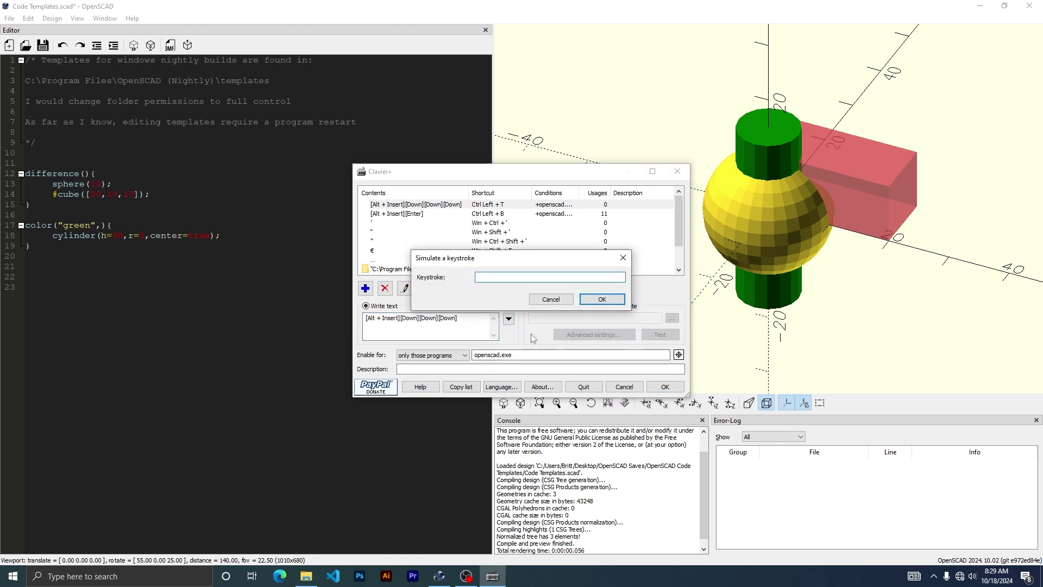
text(Enter)
click(603, 299)
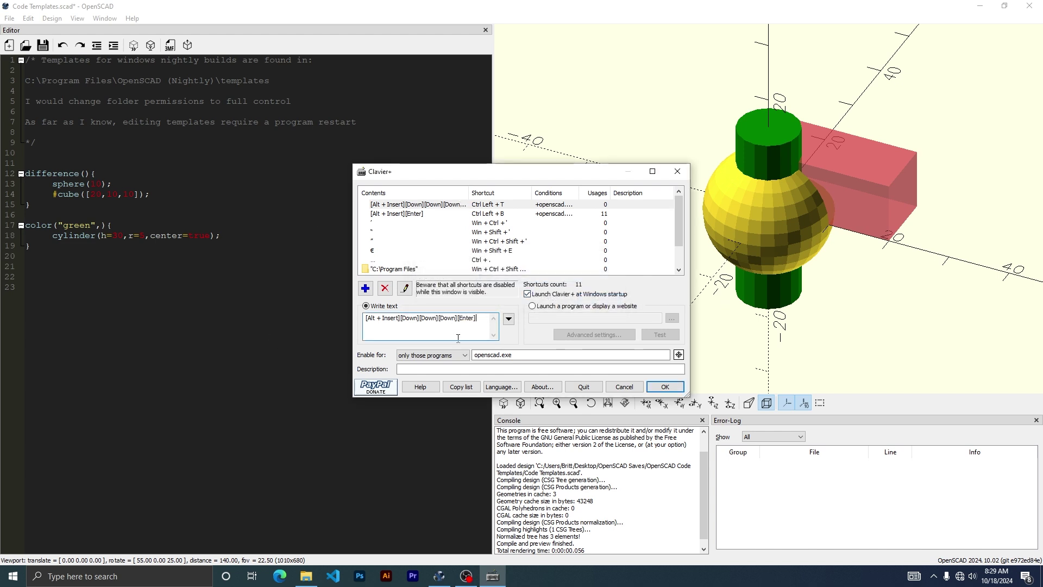
click(673, 389)
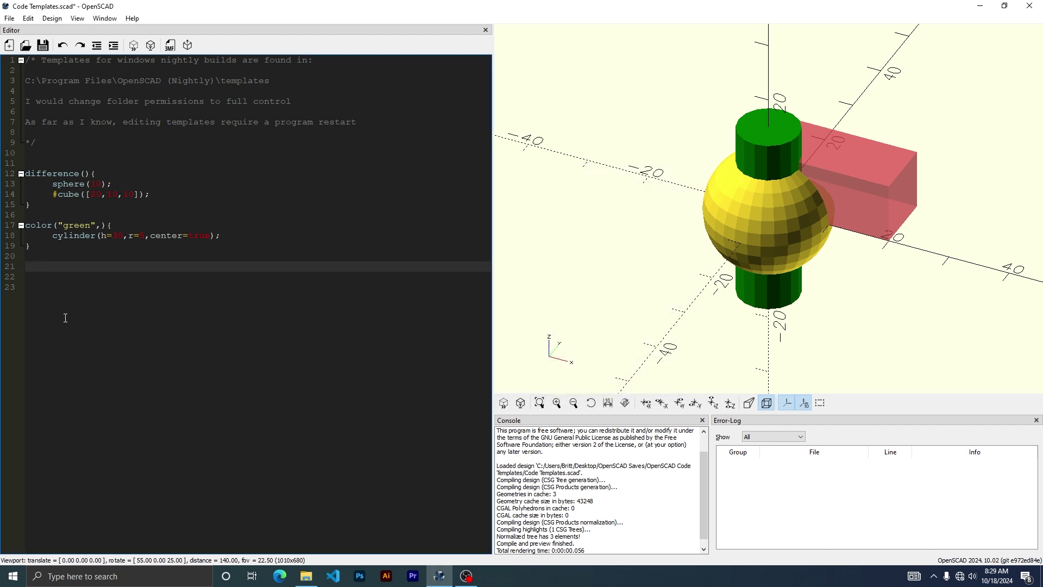
Step: Insert the Custom - translate template at line 21 with the new Clavier+ shortcut and at line 25 through OpenSCAD's own template list
key(alt+t)
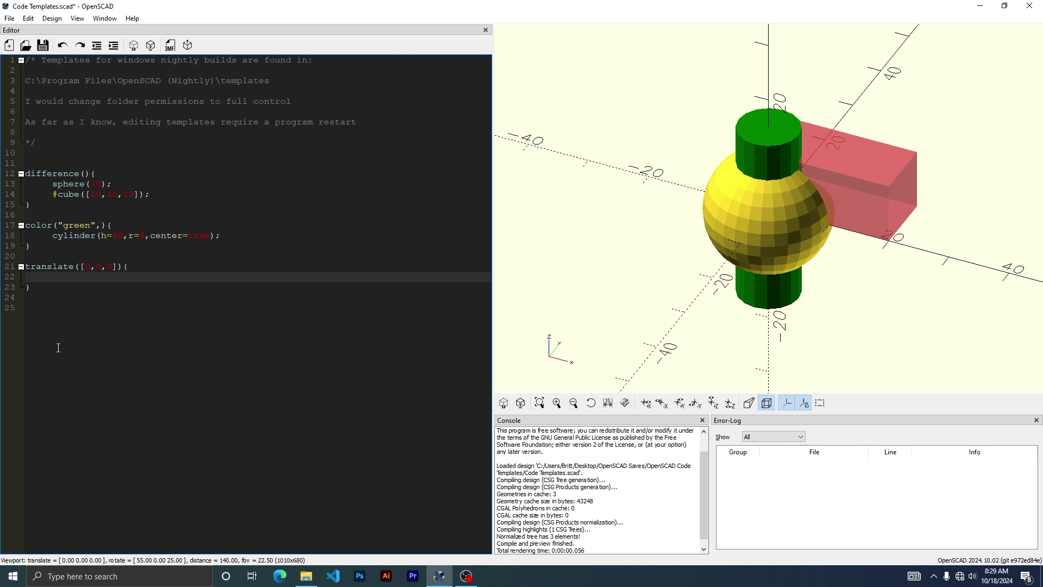
click(32, 308)
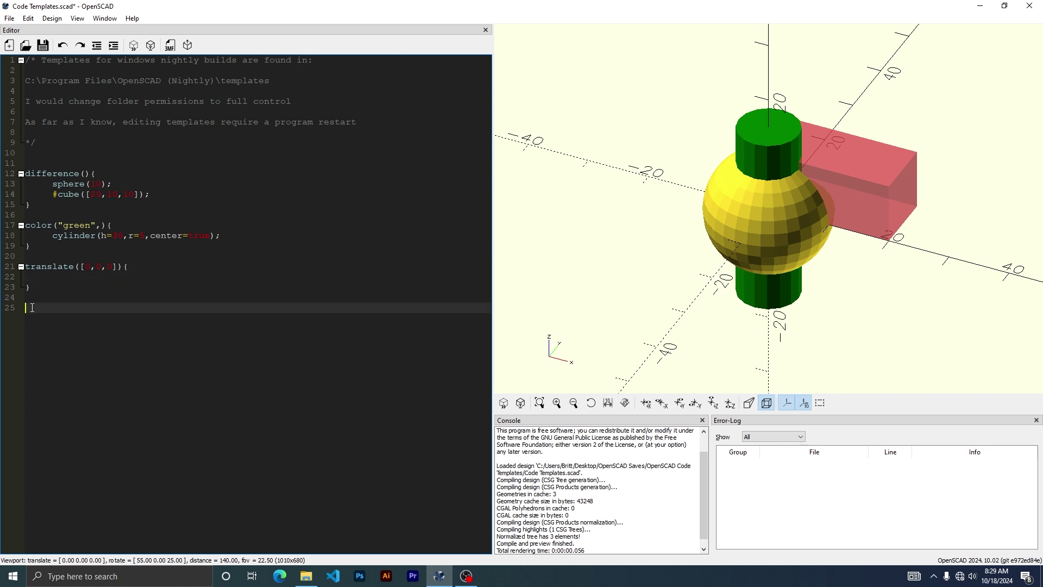
right_click(32, 308)
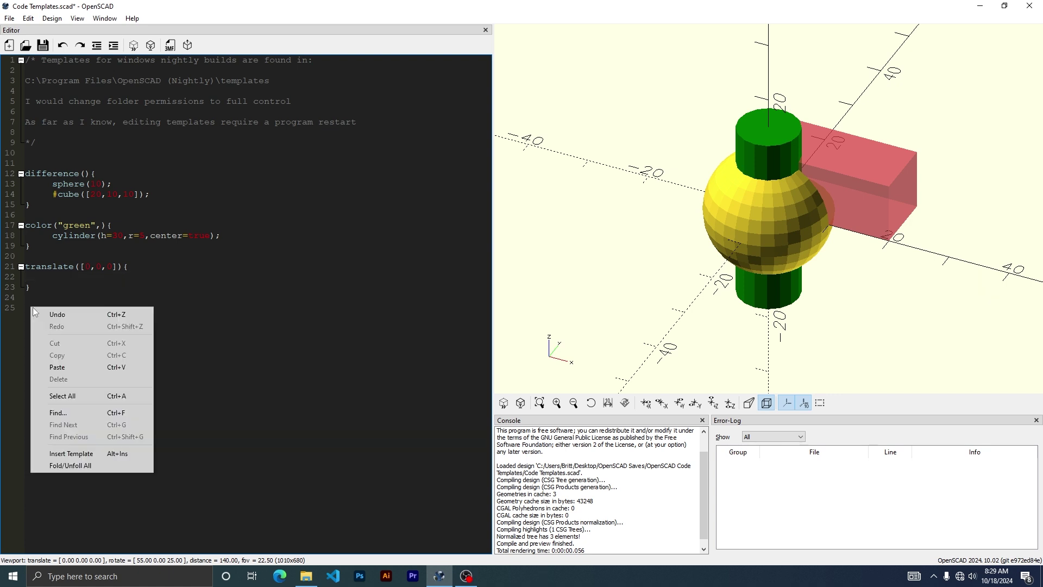
click(99, 455)
click(76, 353)
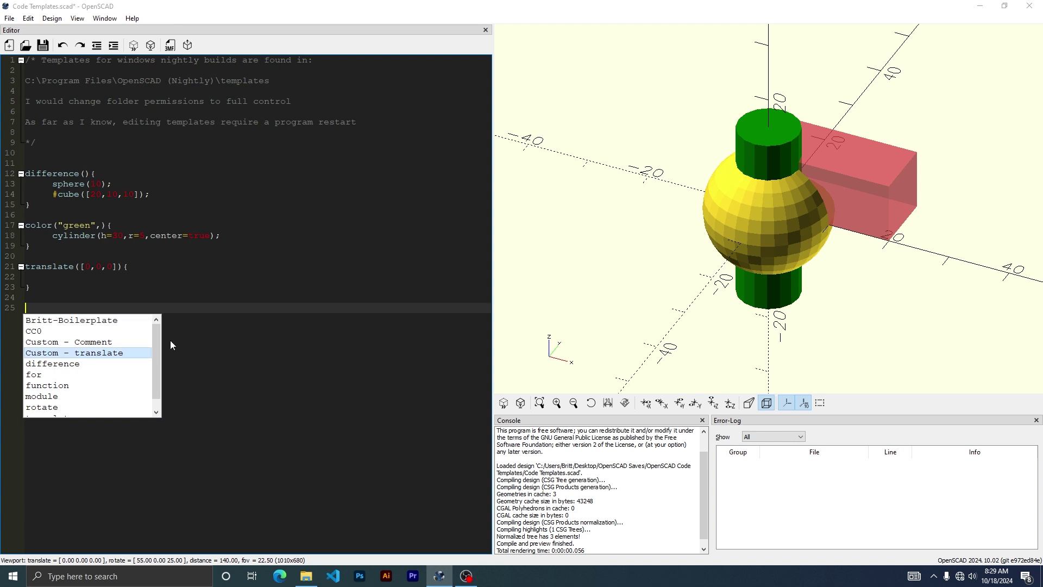
double_click(81, 353)
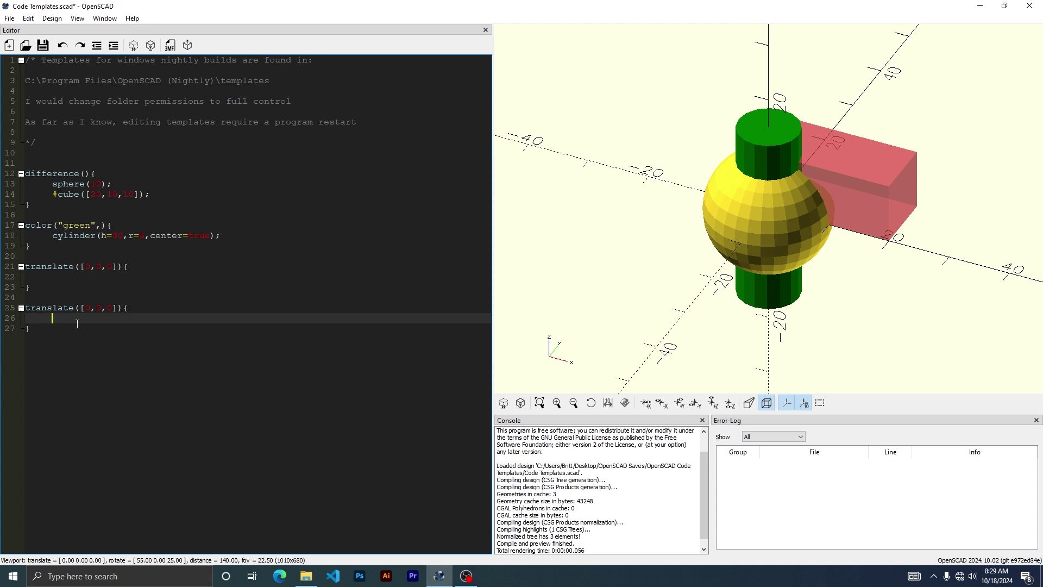
Step: Add two new lines after the second translate block's closing brace and save the Code Templates.scad file
key(Down)
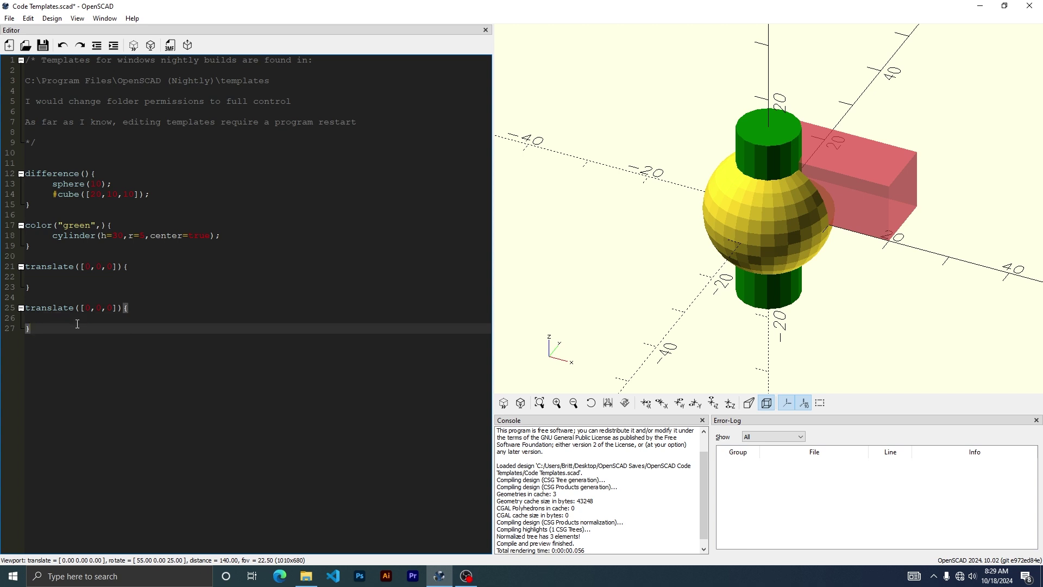
key(Return)
key(Return)
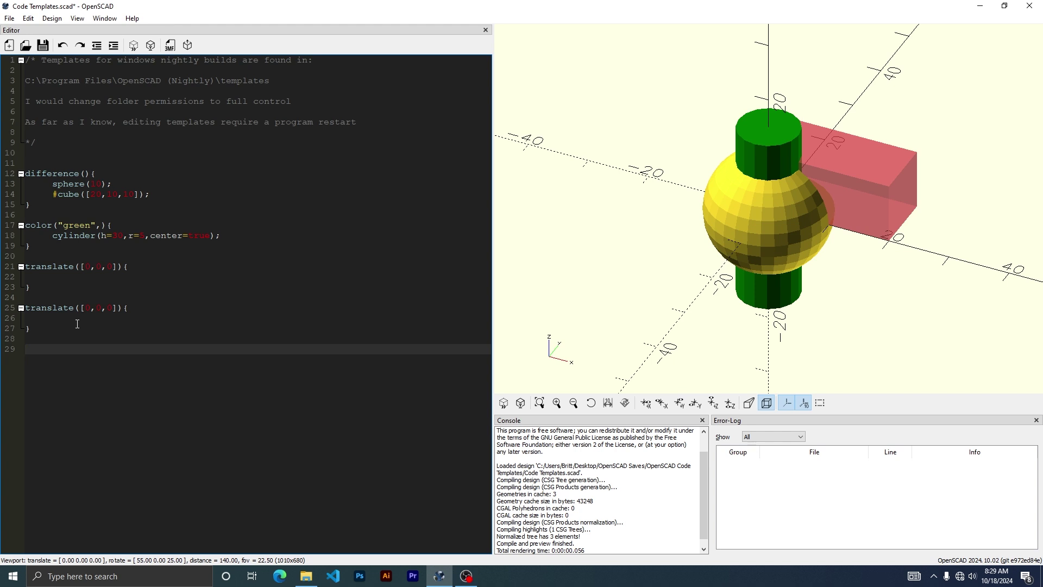
key(ctrl+s)
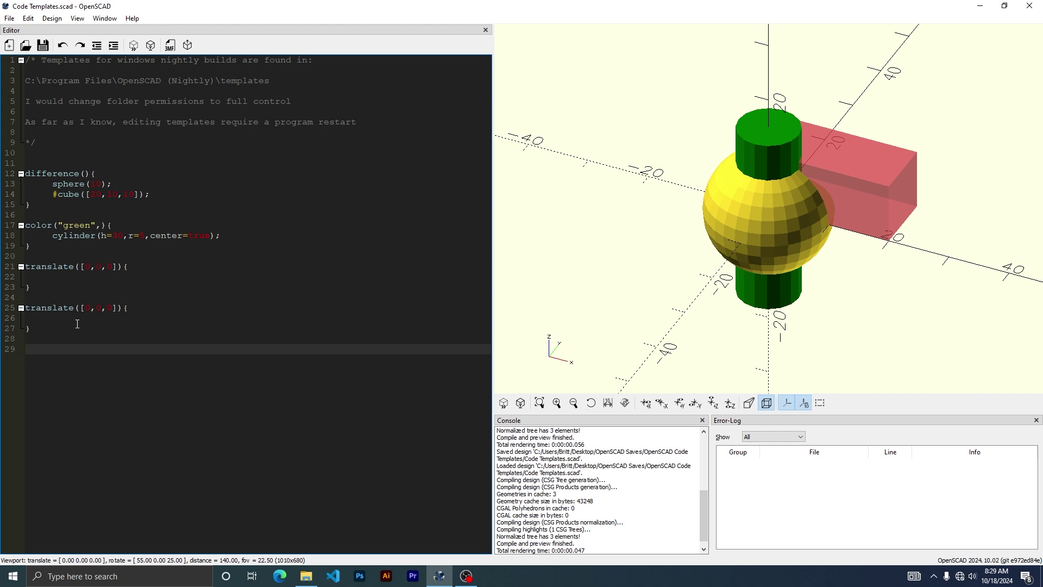